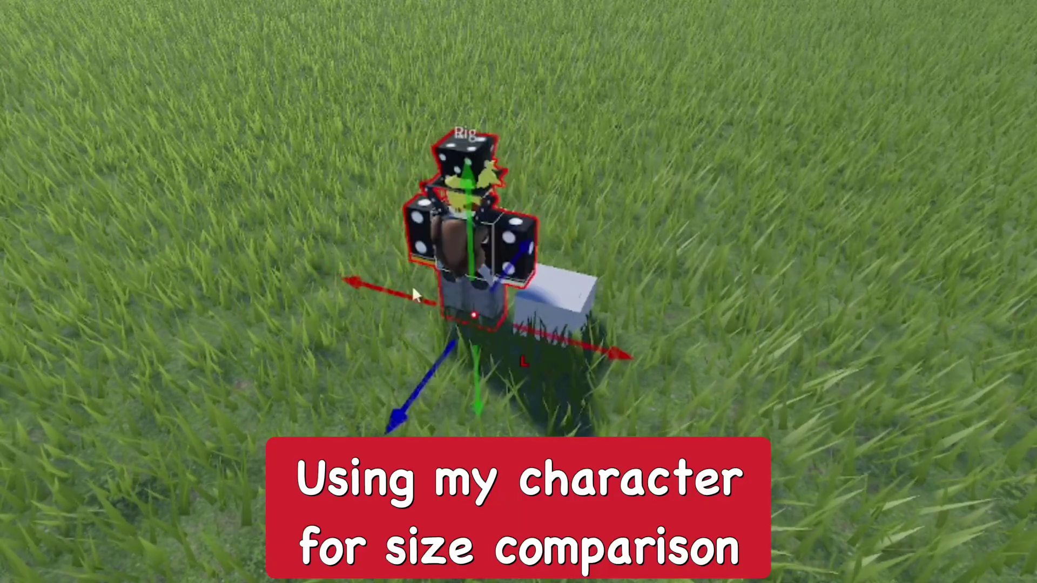
Select the grey size-comparison block beside the Rig and orbit around it.
left_click(560, 300)
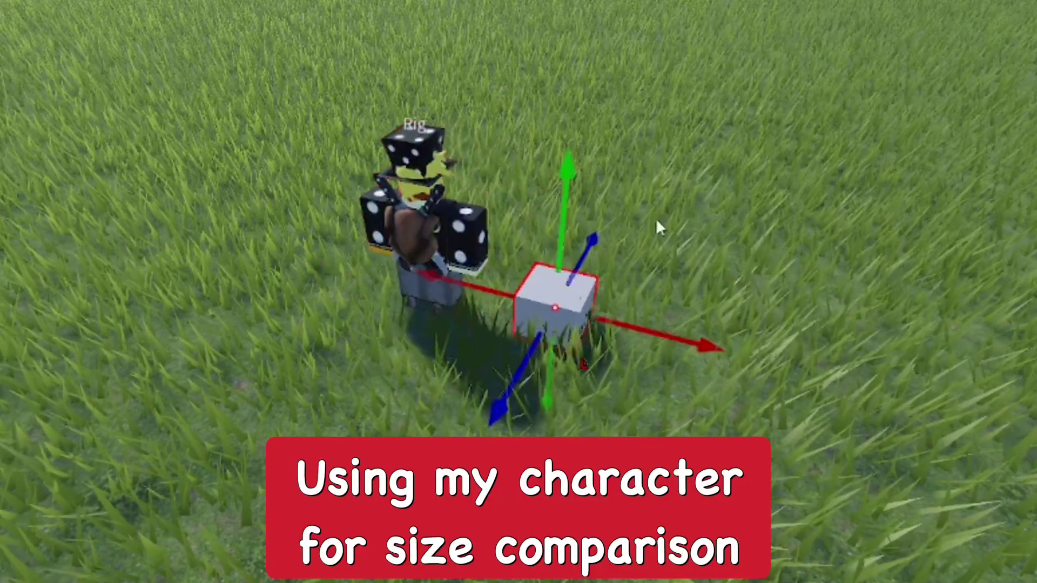
scroll(660, 225, "up", 8)
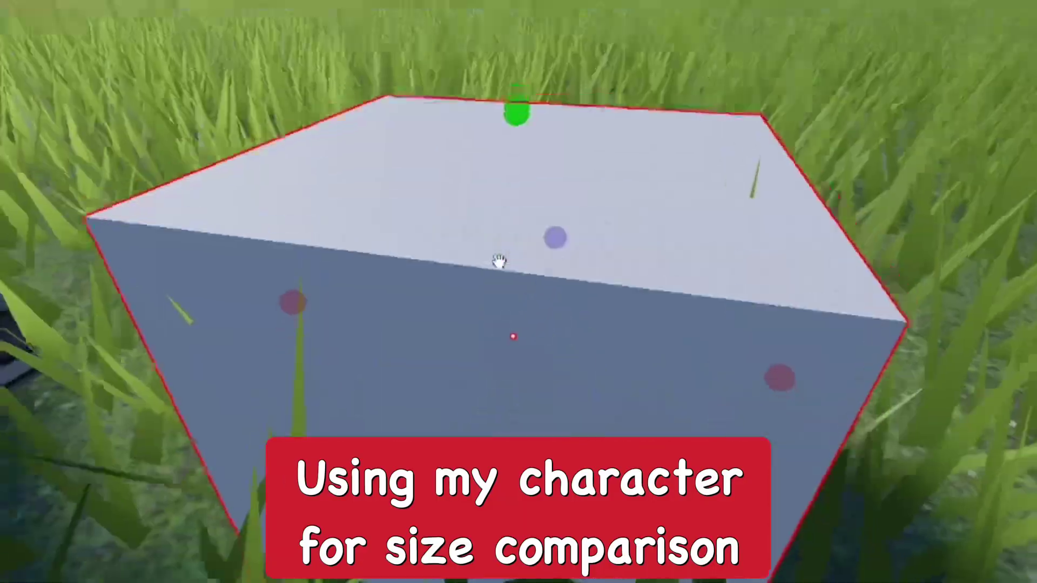
scroll(498, 261, "down", 5)
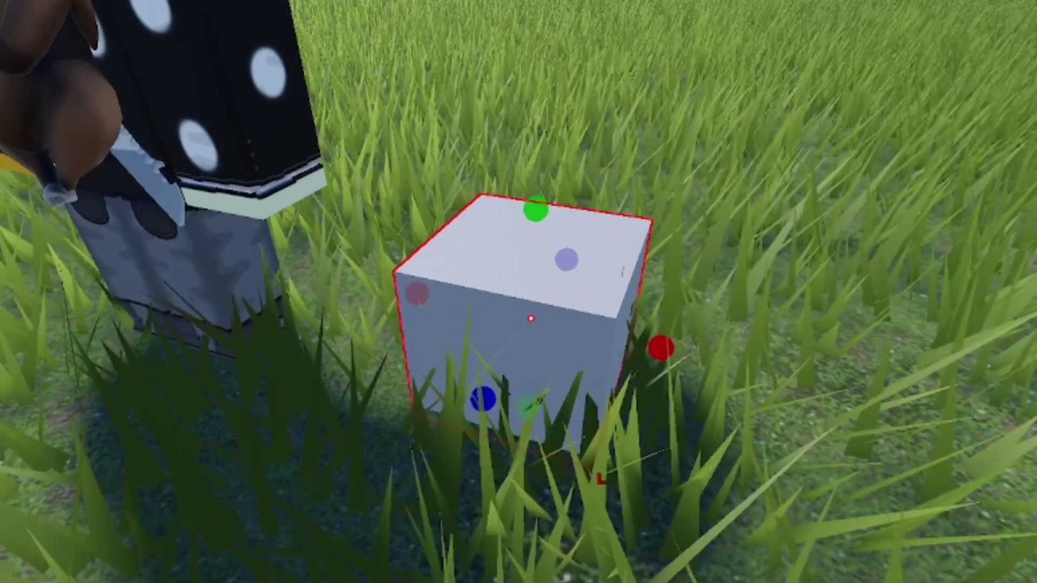
right_click_drag(906, 306, 570, 190)
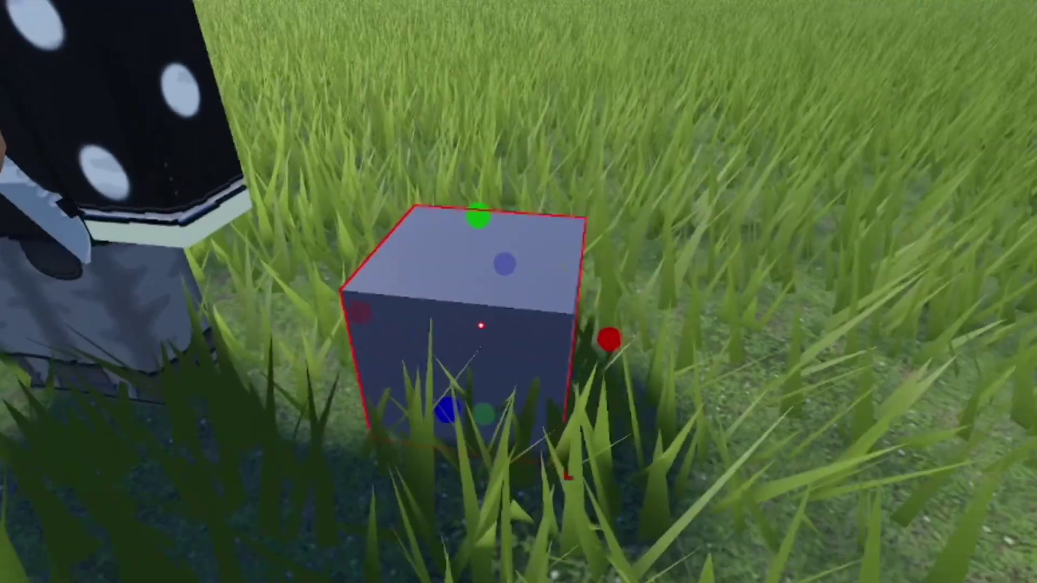
Switch to the Move tool (Ctrl+2) to start positioning the block.
key("ctrl+2")
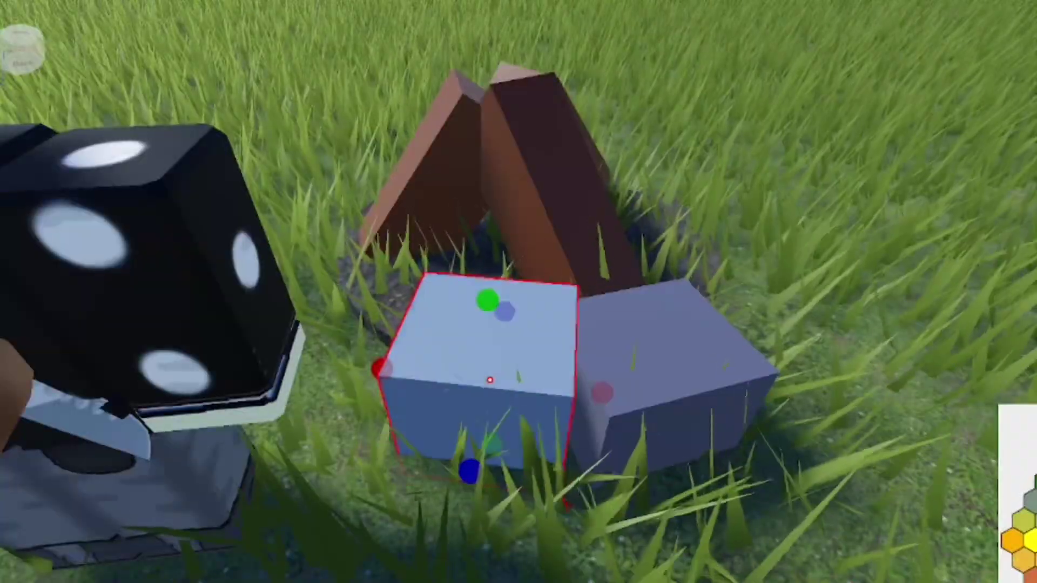
Rotate both grey stone blocks so they follow the ring's curve.
right_click_drag(531, 417, 531, 243)
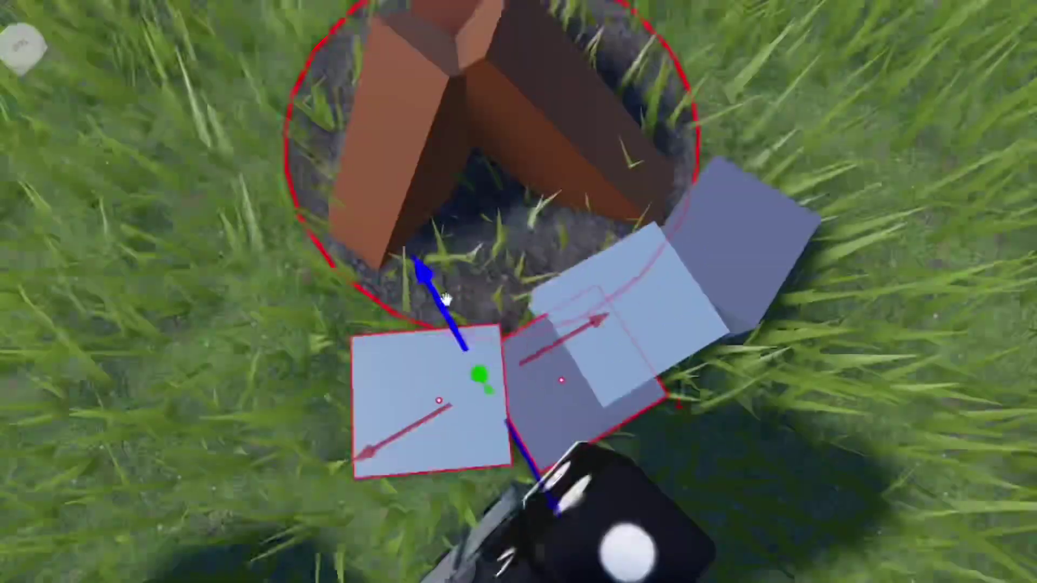
key("ctrl+r")
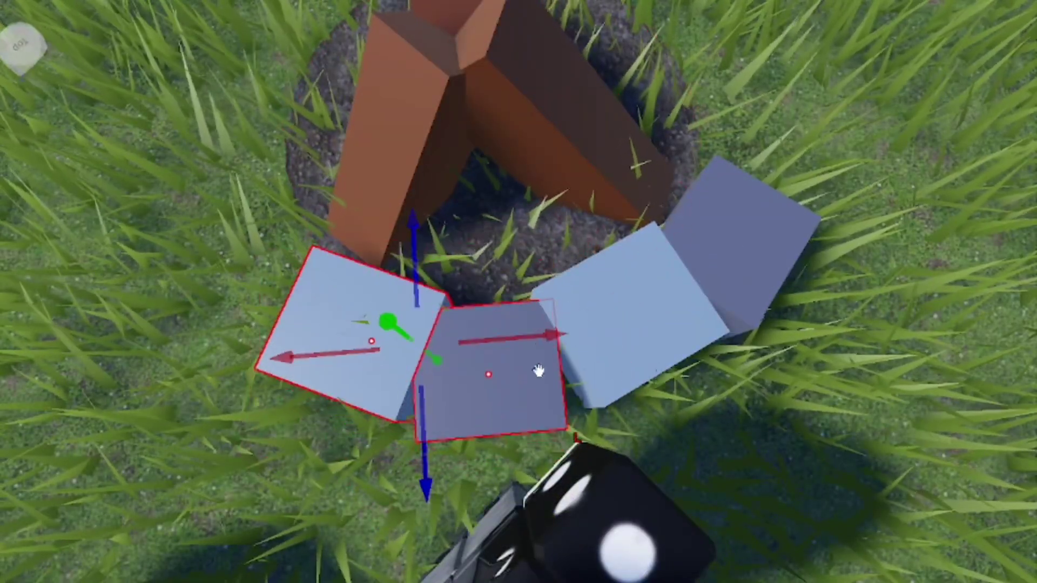
mouse_move(534, 364)
right_mouse_down()
mouse_move(443, 295)
mouse_move(693, 284)
right_mouse_up()
scroll(693, 285, "up", 3)
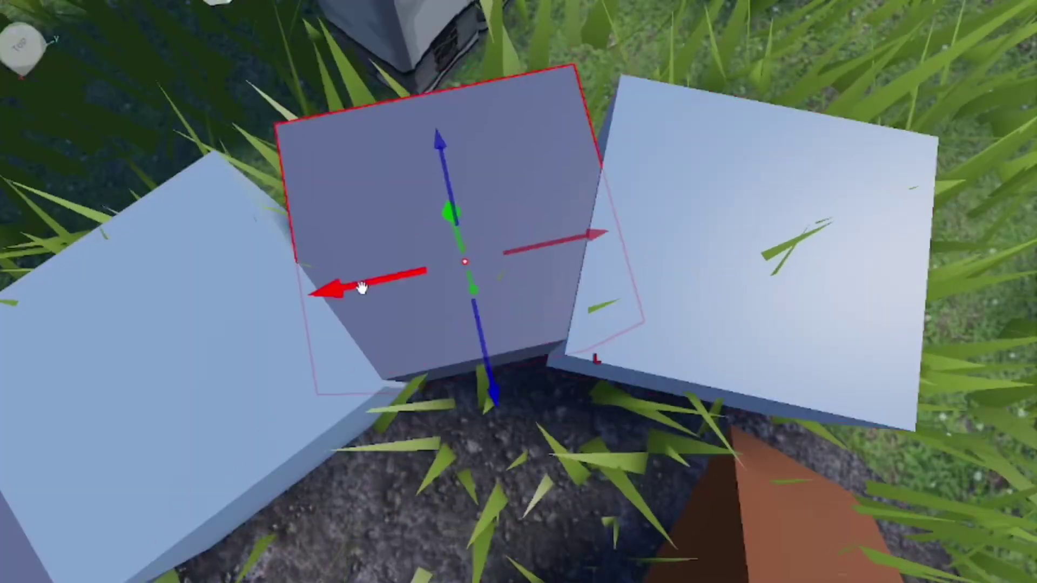
scroll(548, 301, "down", 3)
right_click_drag(548, 301, 728, 243)
scroll(518, 292, "up", 3)
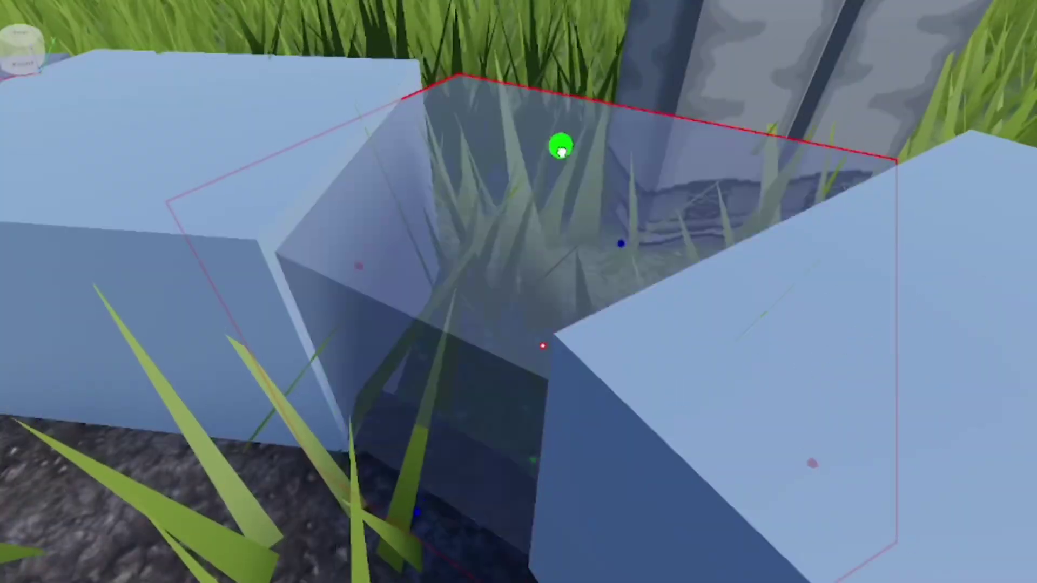
scroll(518, 292, "down", 4)
right_click_drag(519, 292, 888, 134)
scroll(583, 259, "up", 4)
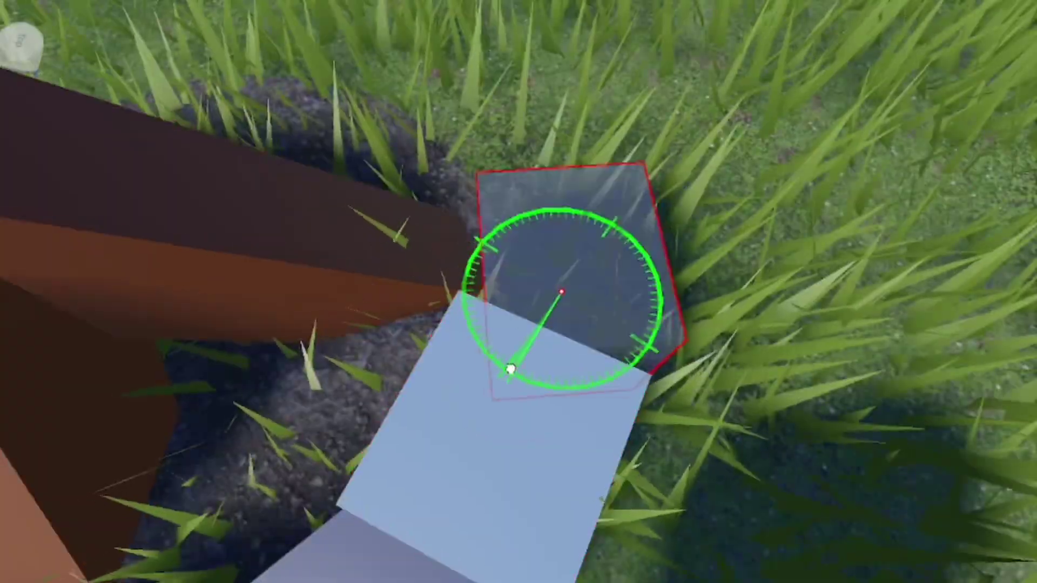
scroll(568, 365, "down", 4)
right_click_drag(565, 407, 851, 305)
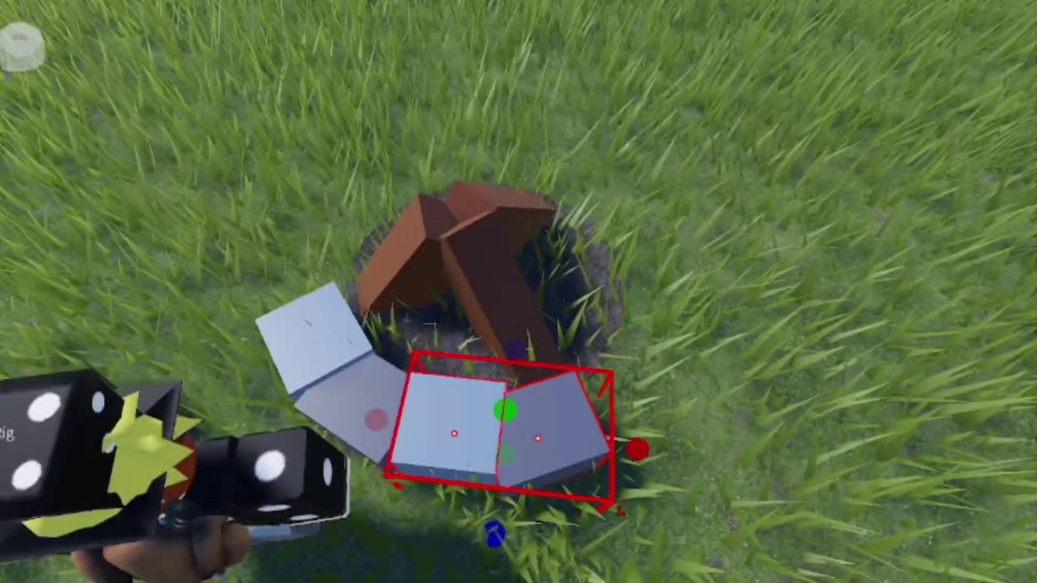
Duplicate the stones, then rotate and move the copies to extend the arc.
key("ctrl+d")
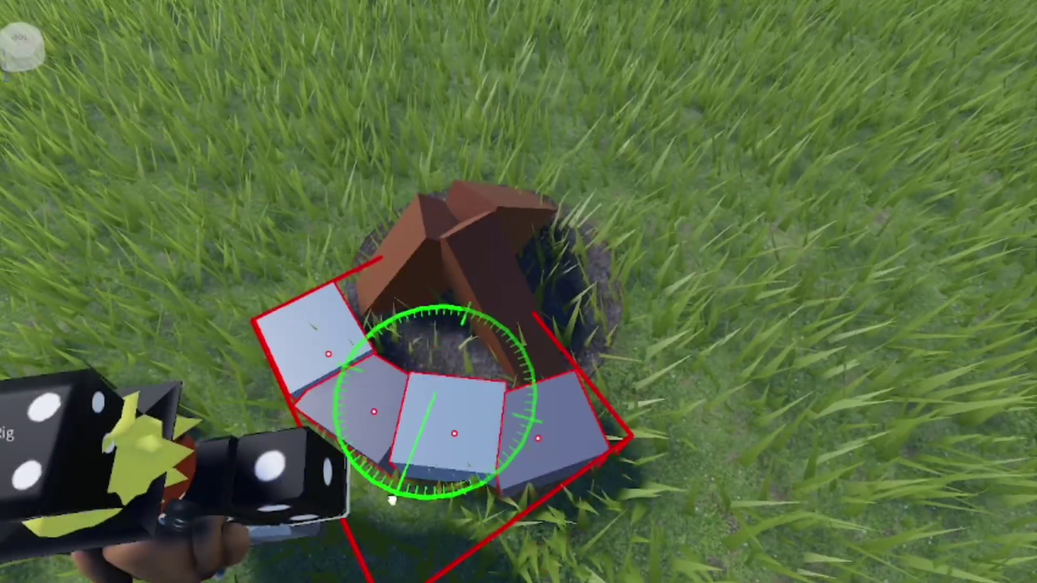
left_click_drag(510, 413, 340, 243)
right_click_drag(519, 324, 729, 243)
scroll(518, 324, "up", 3)
scroll(519, 325, "down", 3)
scroll(518, 292, "up", 5)
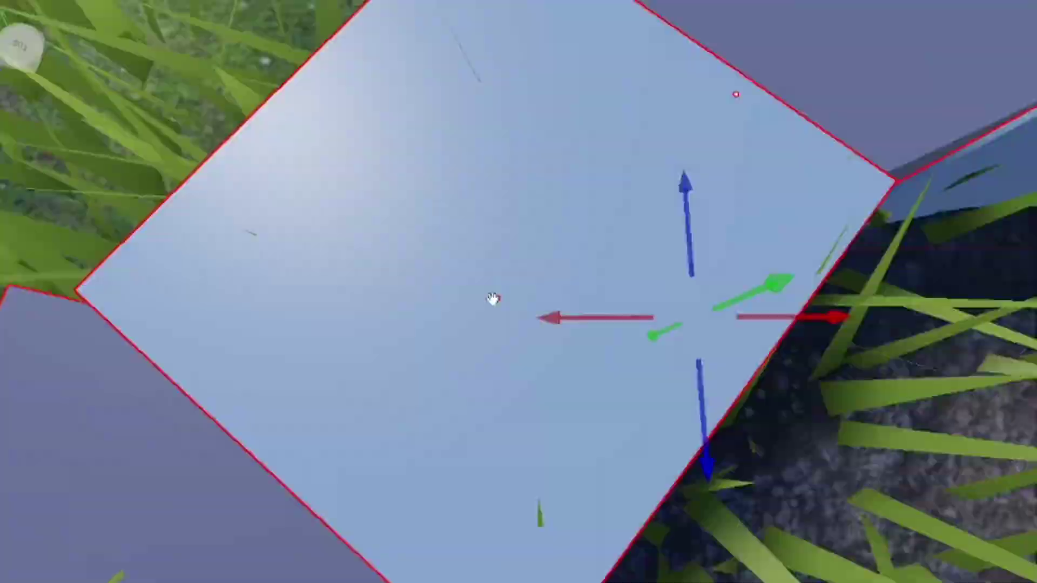
scroll(539, 306, "down", 4)
right_click_drag(519, 308, 648, 243)
scroll(538, 306, "down", 3)
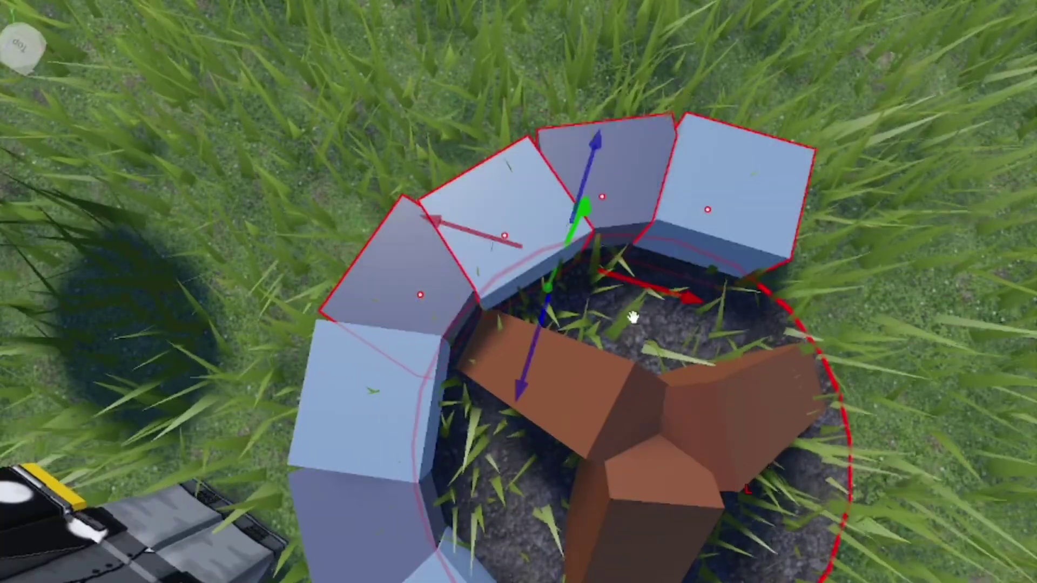
scroll(518, 291, "down", 4)
scroll(672, 282, "up", 3)
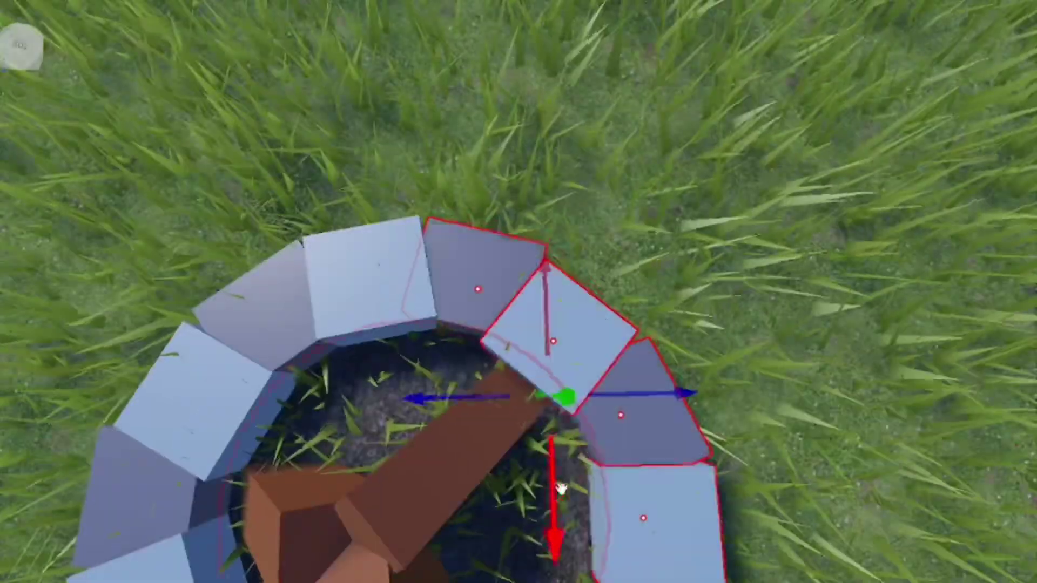
right_click_drag(518, 324, 406, 242)
scroll(518, 292, "up", 2)
mouse_move(486, 283)
right_mouse_down()
mouse_move(567, 324)
mouse_move(553, 275)
mouse_move(528, 277)
mouse_move(519, 340)
right_mouse_up()
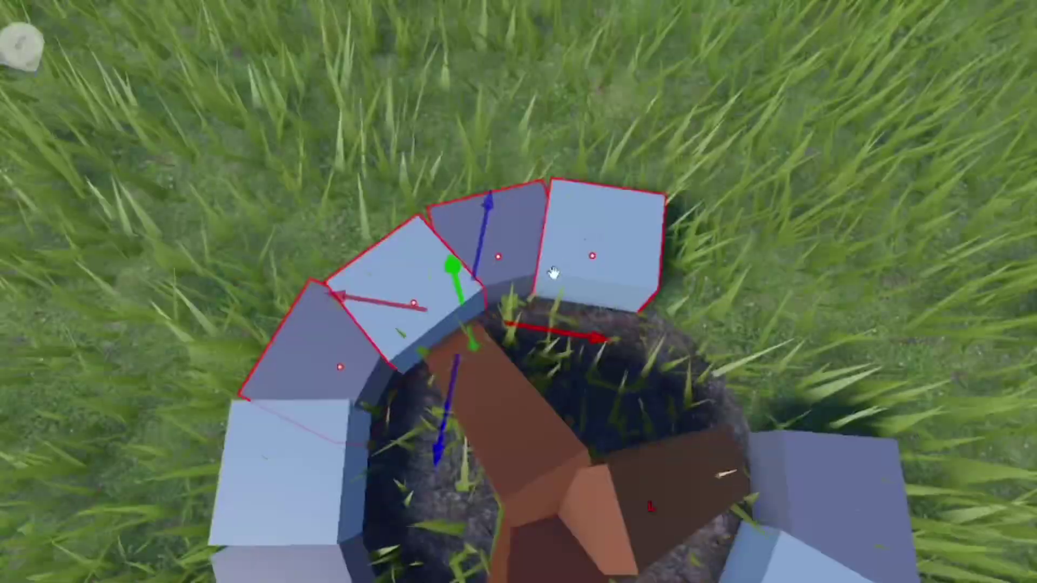
scroll(553, 274, "down", 5)
Rotate a single stone into place to close the ring.
key("ctrl+4")
key("ctrl+2")
scroll(568, 300, "up", 5)
left_click(486, 244)
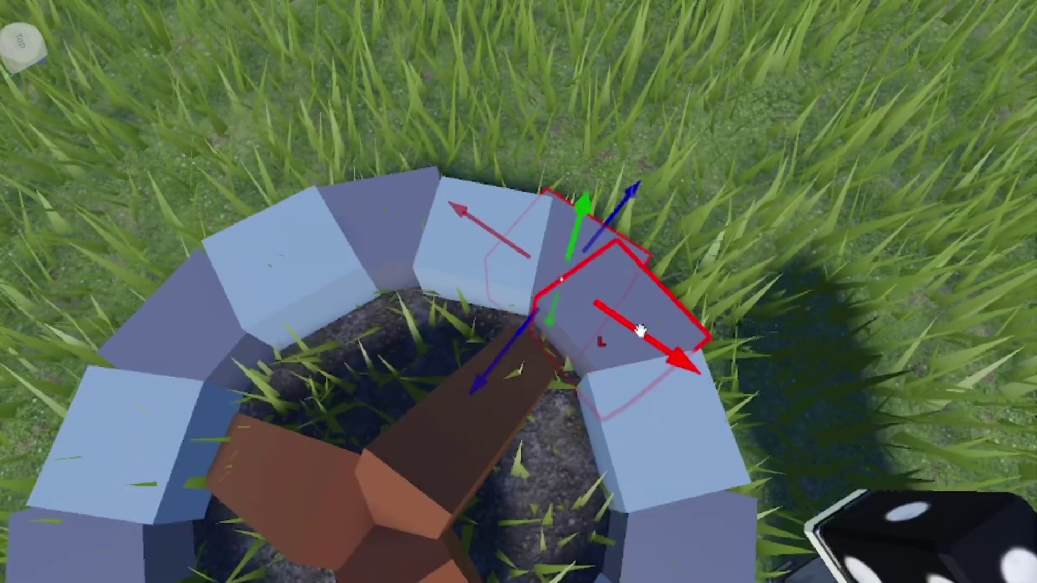
scroll(460, 238, "down", 4)
key("ctrl+4")
scroll(519, 324, "up", 4)
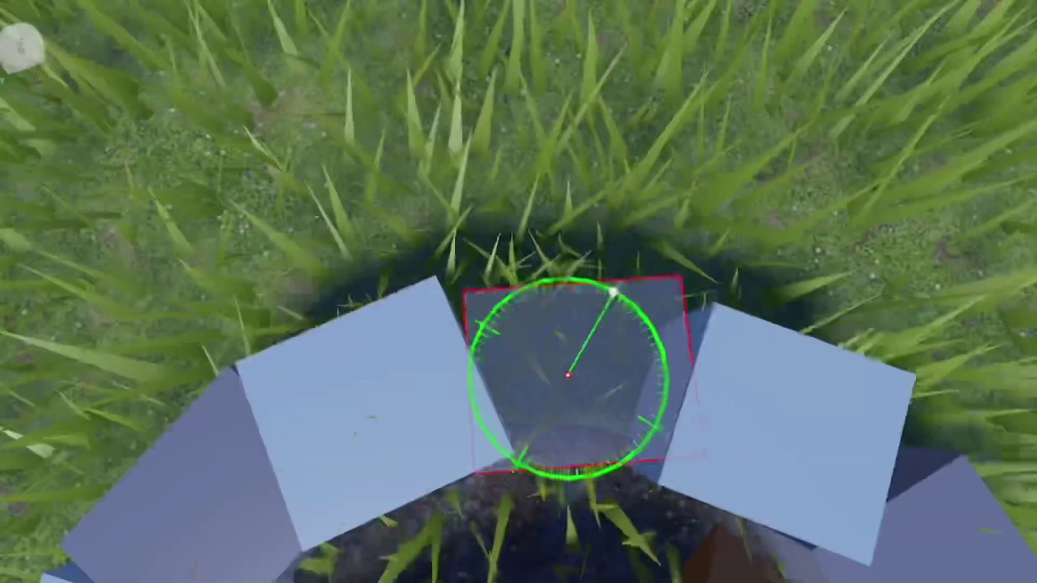
scroll(566, 429, "down", 5)
scroll(519, 340, "up", 5)
right_click_drag(518, 340, 476, 274)
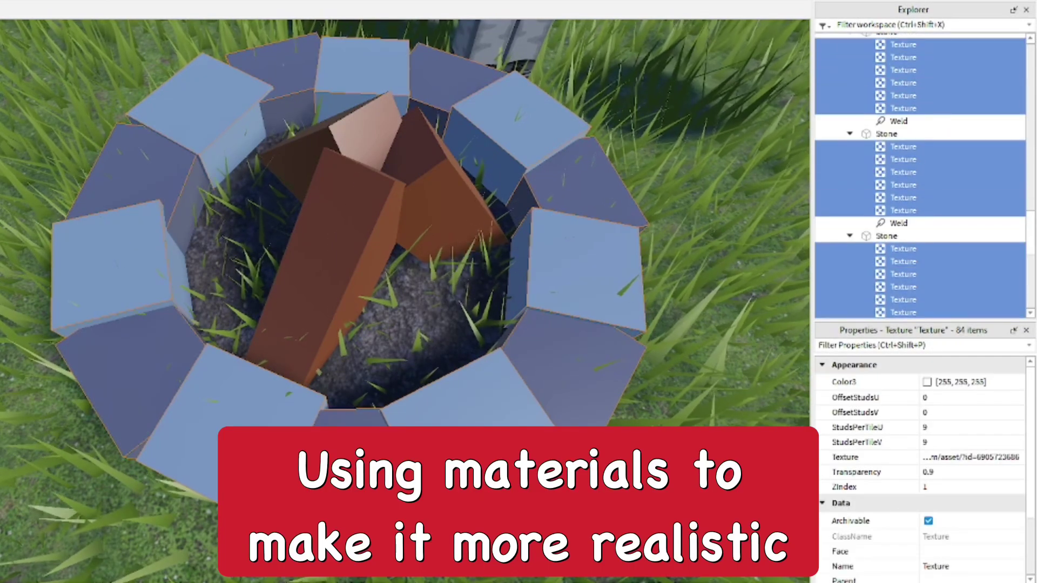
Delete the old stone textures and give all 14 RockCircle stones the Slate material.
key("Delete")
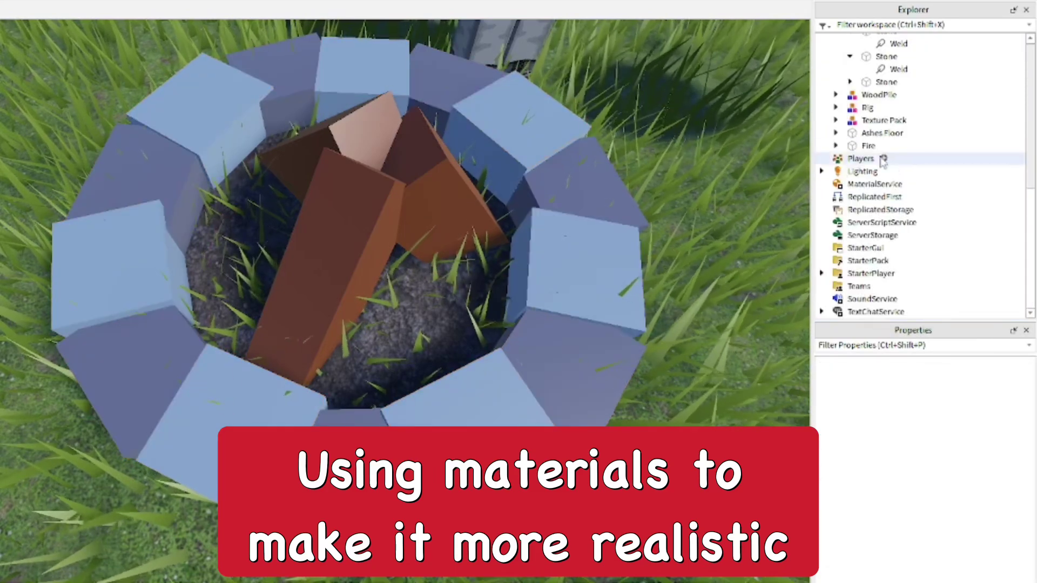
left_click(850, 141)
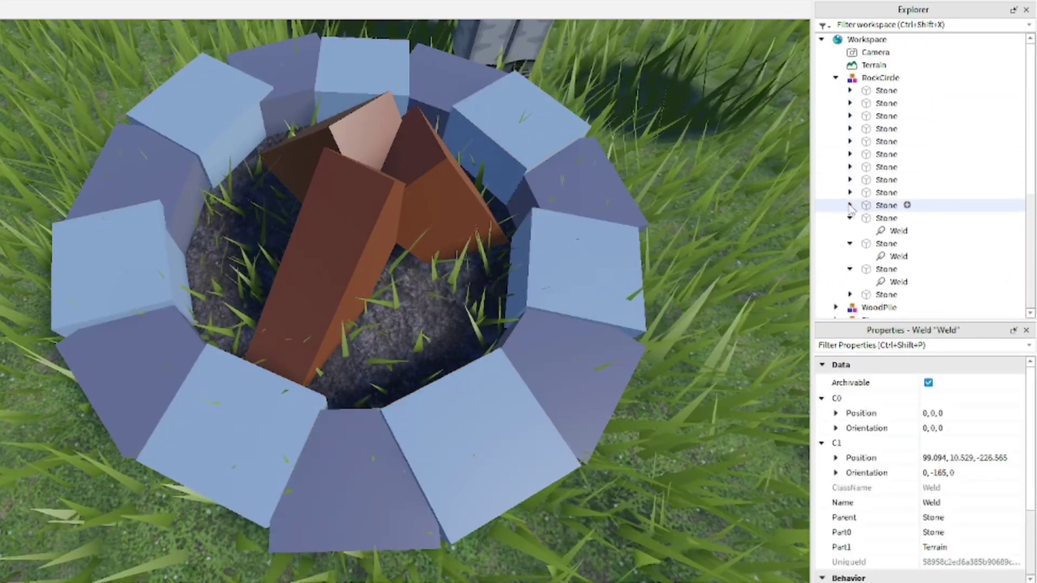
left_click(943, 90)
left_click(940, 255, "shift")
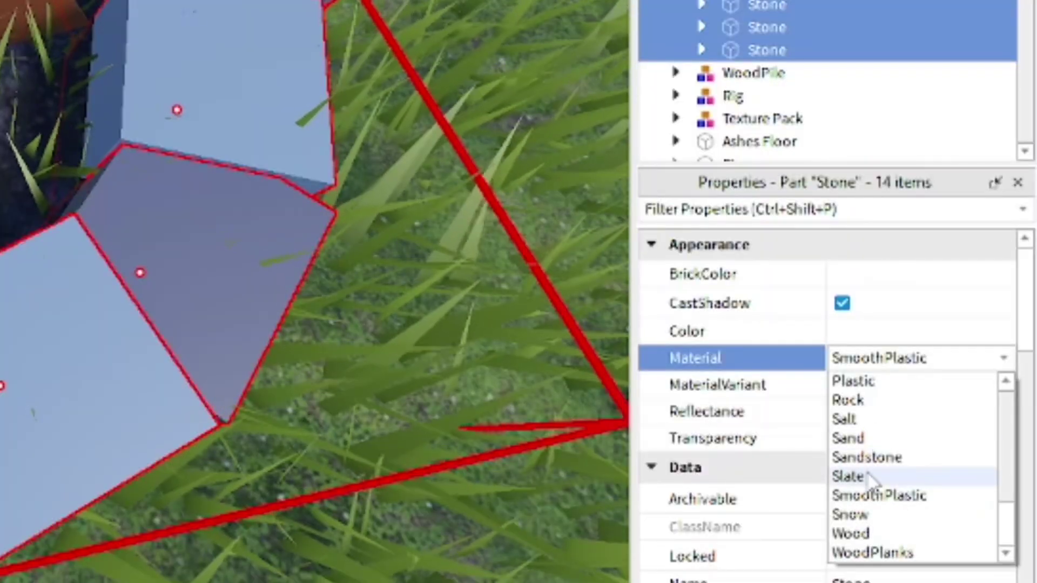
left_click(848, 476)
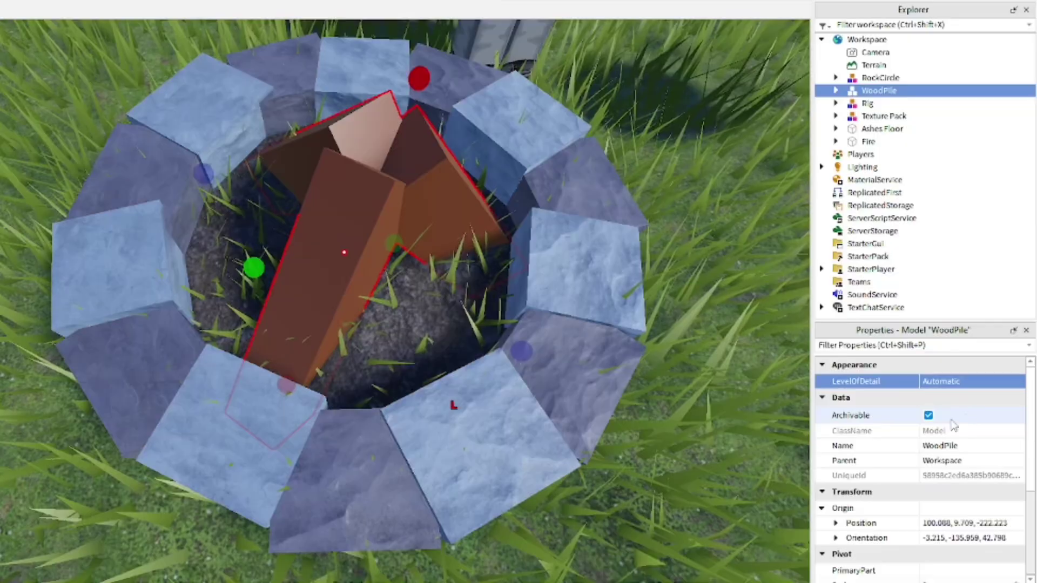
Set the three WoodPile logs' material to Wood.
left_click(939, 104)
left_click(940, 128, "shift")
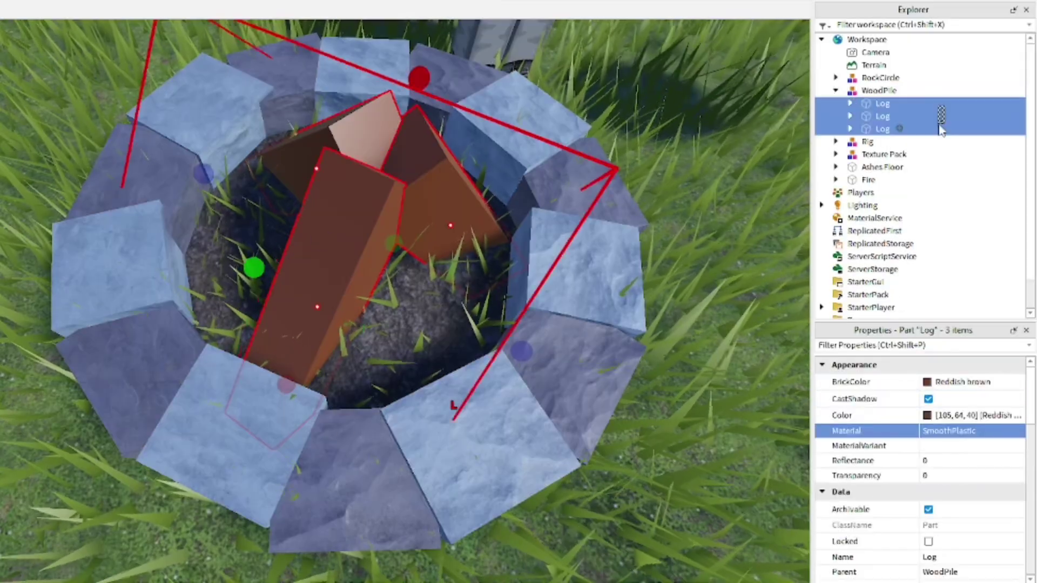
left_click(934, 529)
mouse_move(405, 243)
right_mouse_down()
mouse_move(385, 301)
mouse_move(331, 337)
mouse_move(340, 365)
right_mouse_up()
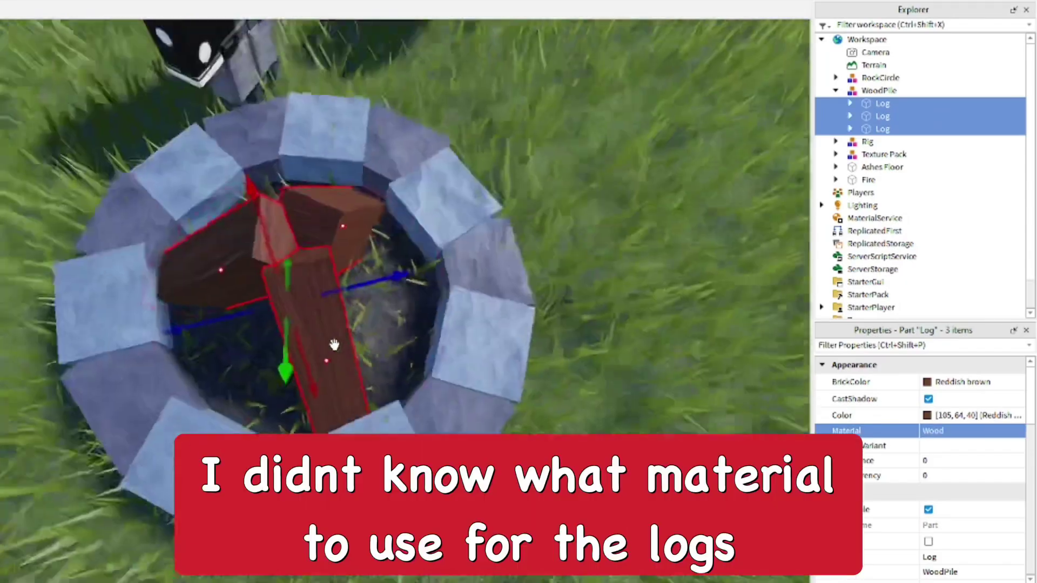
scroll(328, 387, "up", 4)
scroll(328, 386, "down", 4)
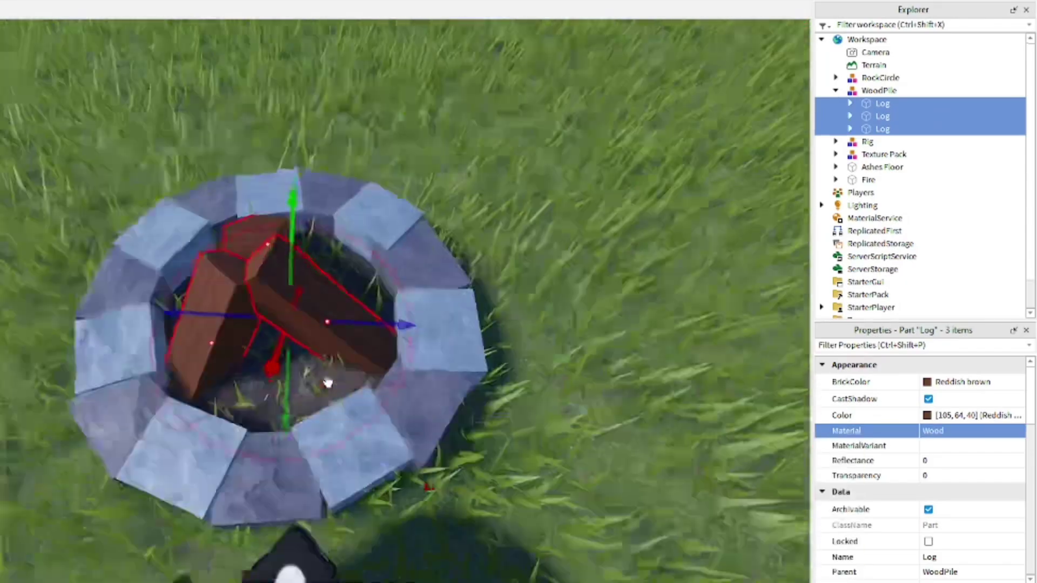
Select the stone ring, then bring up colour choices for the three logs.
right_click_drag(324, 349, 364, 340)
left_click(469, 324)
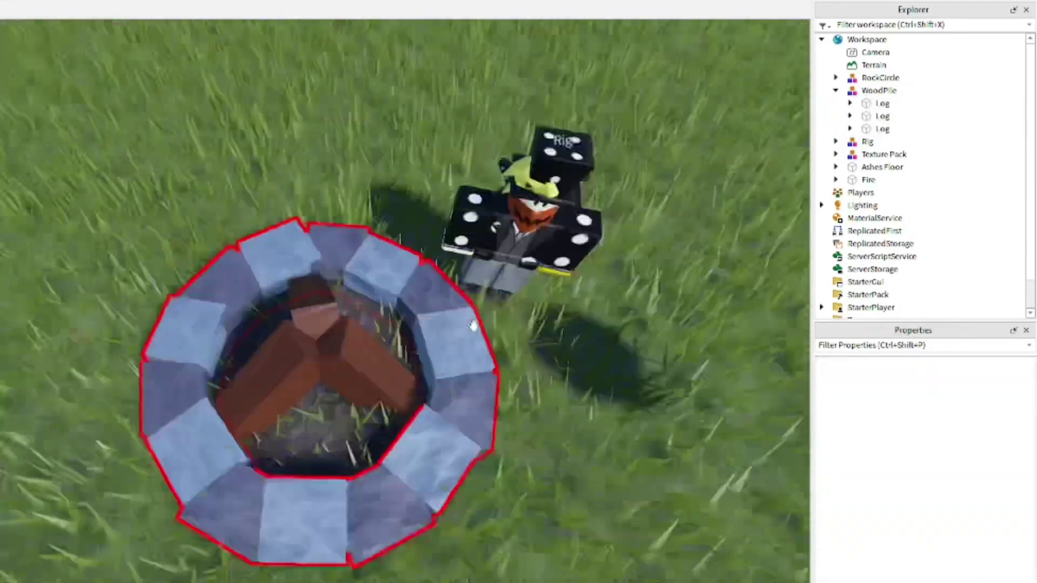
mouse_move(473, 325)
right_mouse_down()
mouse_move(422, 357)
mouse_move(405, 324)
right_mouse_up()
left_click(323, 348, "alt")
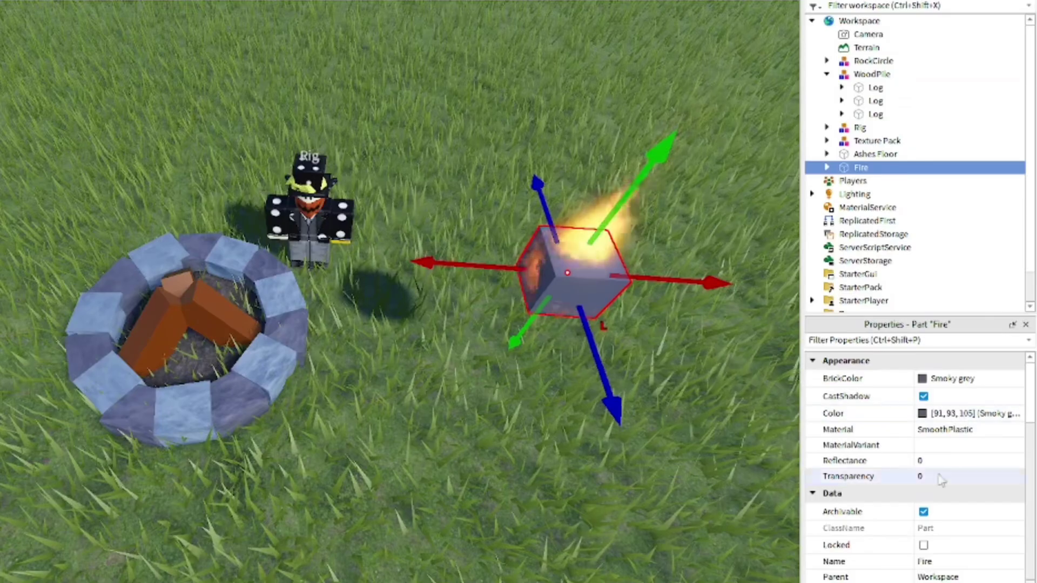
Select the Fire effect inside the fire part and edit its Heat value.
right_click_drag(324, 284, 307, 320)
scroll(308, 319, "up", 4)
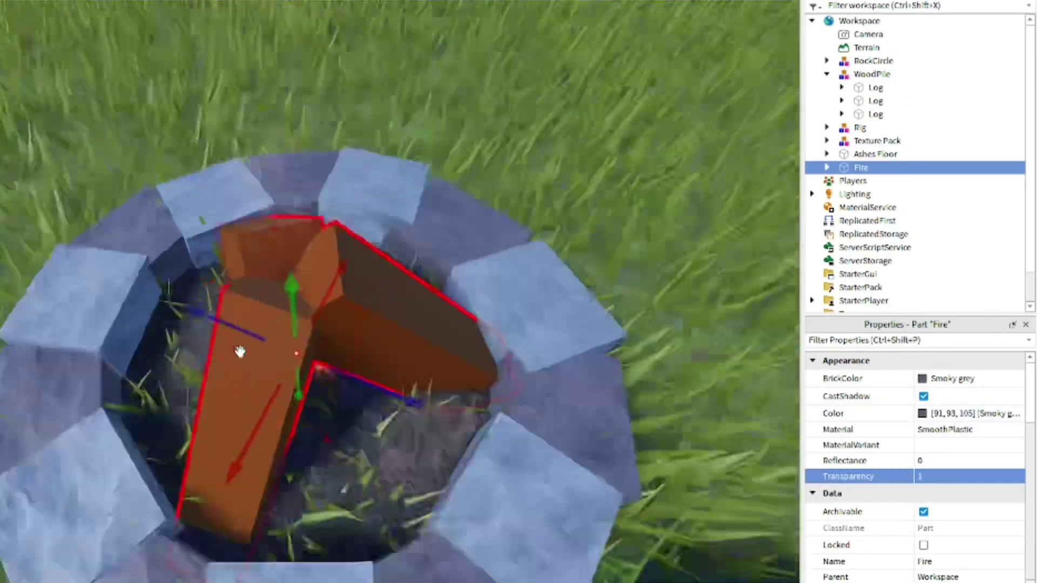
right_click_drag(377, 405, 340, 365)
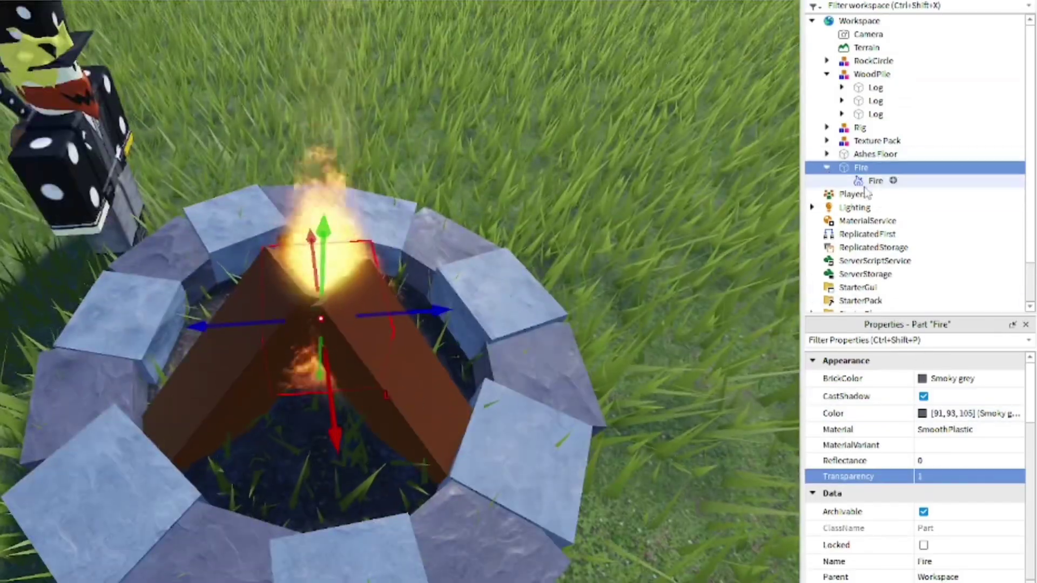
left_click(874, 180)
left_click(933, 447)
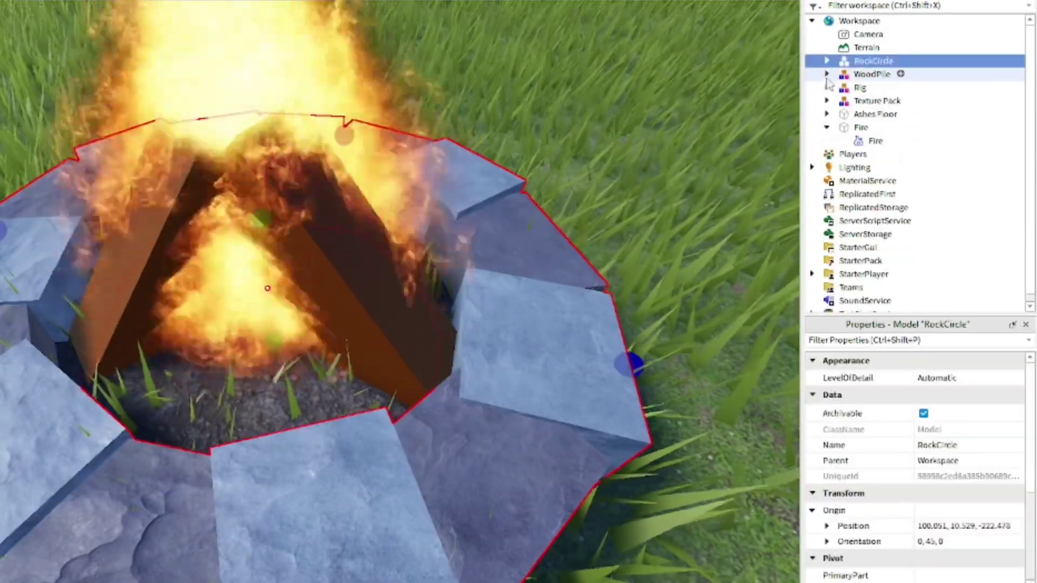
Group the campfire pieces into one Campfire model and bring up the logs' material choices.
key("ctrl+g")
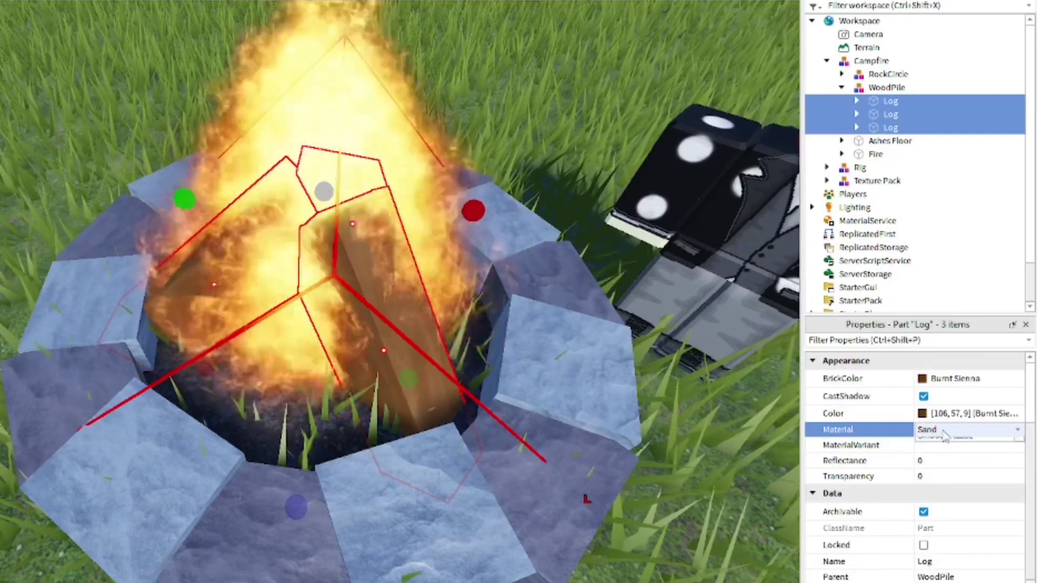
left_click(965, 430)
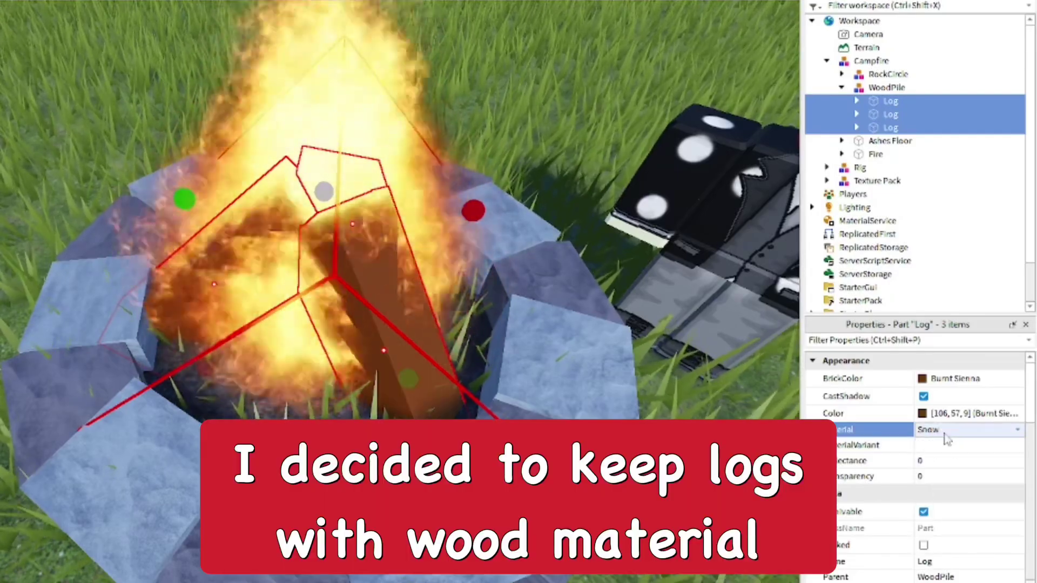